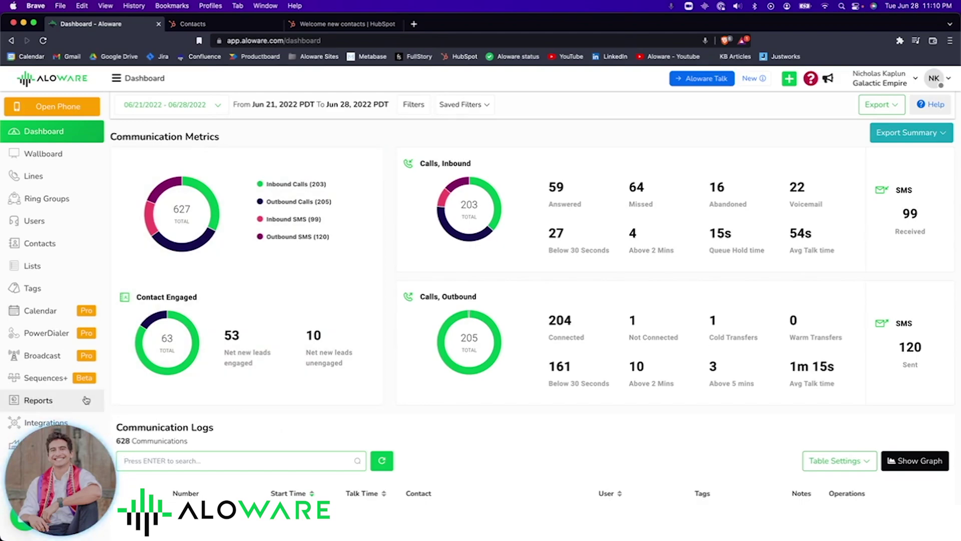
Open the HubSpot card's settings under Aloware Integrations to confirm the Connected status.
{"action": "left_click", "coordinate": [41, 420]}
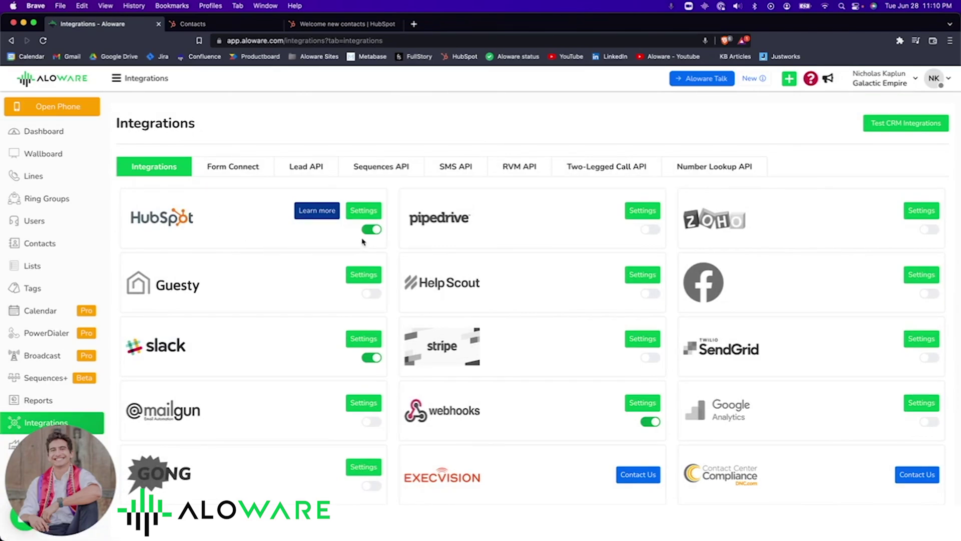
{"action": "left_click", "coordinate": [365, 213]}
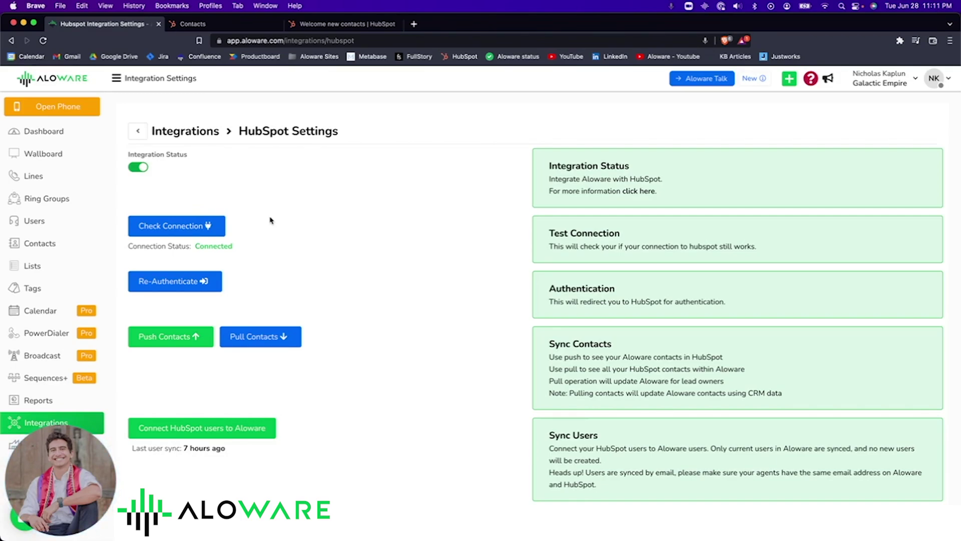
Switch to HubSpot's My contacts view listing the two test contacts with phone numbers.
{"action": "key", "text": "ctrl+Tab"}
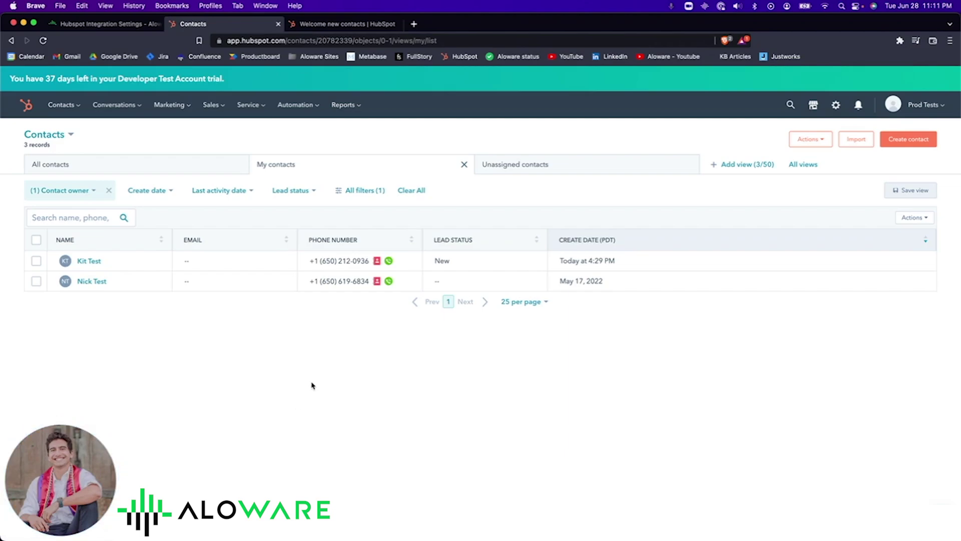
Call the second test contact from the HubSpot list via Aloware Talk, then hang up and close the dialer.
{"action": "left_click", "coordinate": [390, 282]}
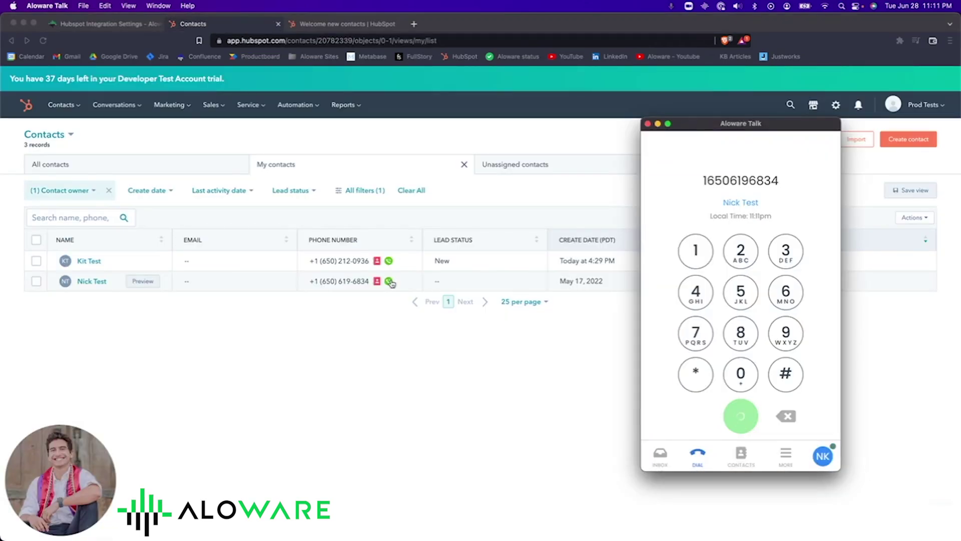
{"action": "left_click_drag", "start_coordinate": [728, 125], "coordinate": [753, 145]}
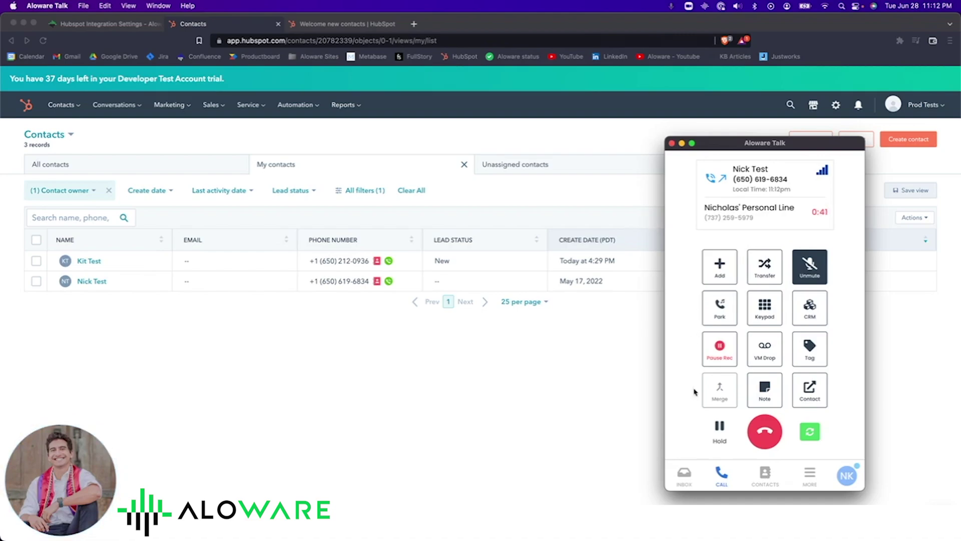
{"action": "left_click", "coordinate": [766, 431]}
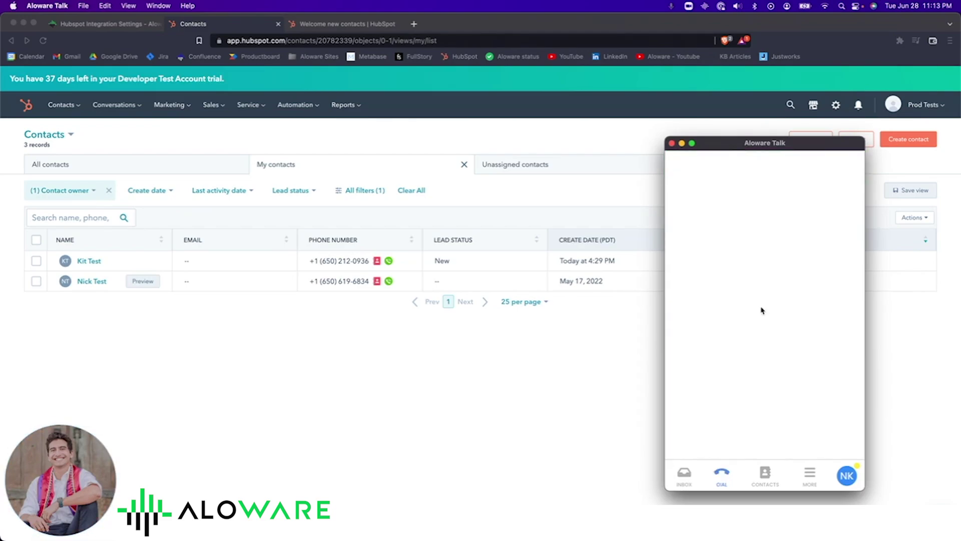
{"action": "left_click", "coordinate": [468, 354]}
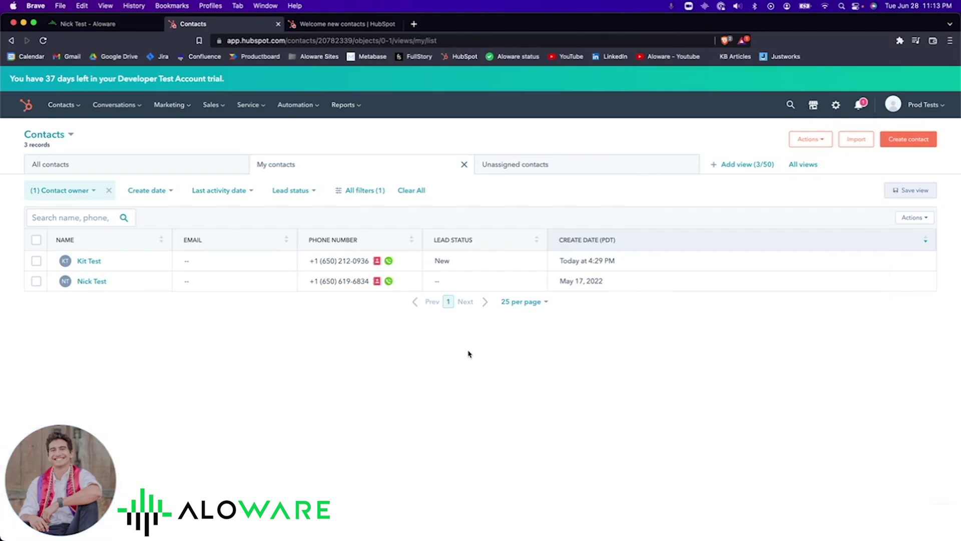
Sync the test contact's Aloware record with HubSpot.
{"action": "left_click", "coordinate": [129, 27]}
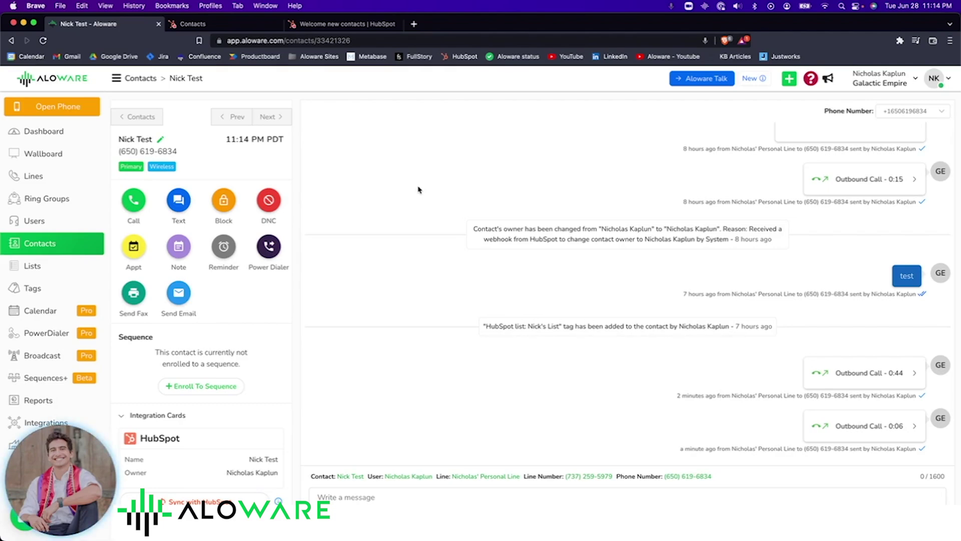
{"action": "scroll", "coordinate": [252, 393], "scroll_direction": "down", "scroll_amount": 5}
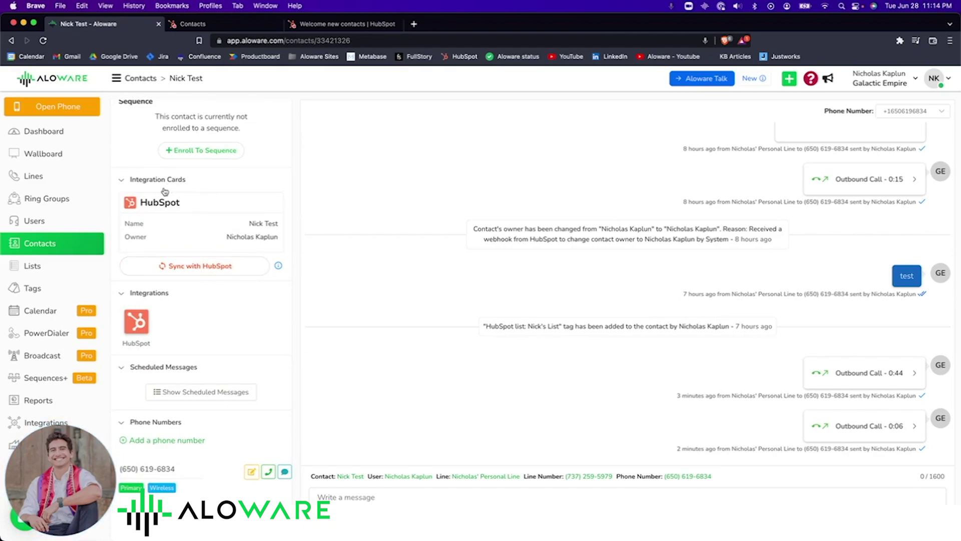
{"action": "left_click", "coordinate": [207, 266]}
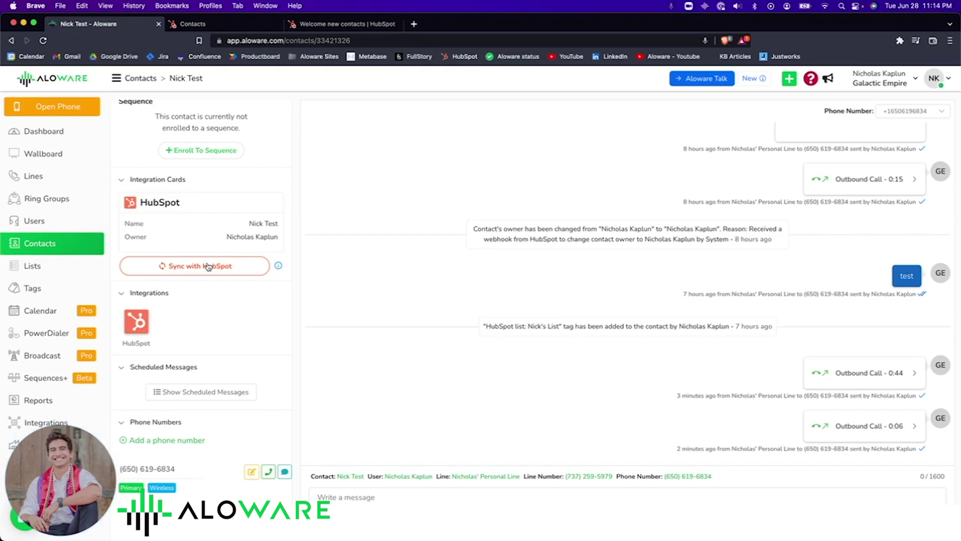
Send the contact a text message saying 'hey'.
{"action": "scroll", "coordinate": [208, 265], "scroll_direction": "up", "scroll_amount": 5}
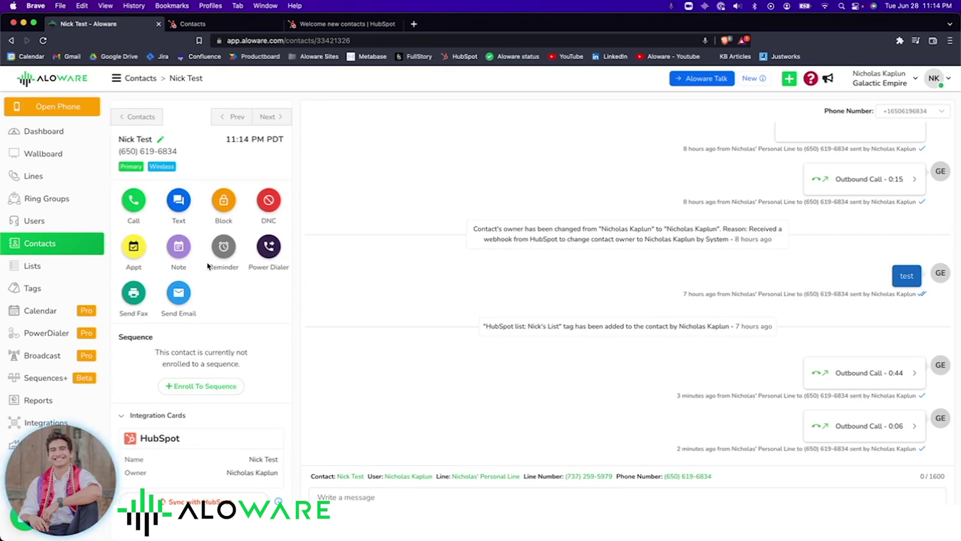
{"action": "left_click", "coordinate": [391, 498]}
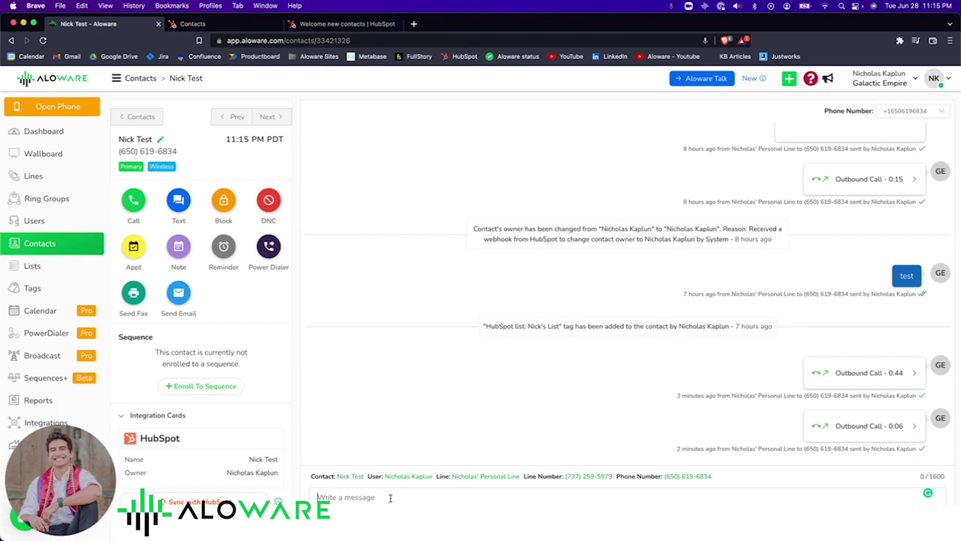
{"action": "type", "text": "hey"}
{"action": "key", "text": "Return"}
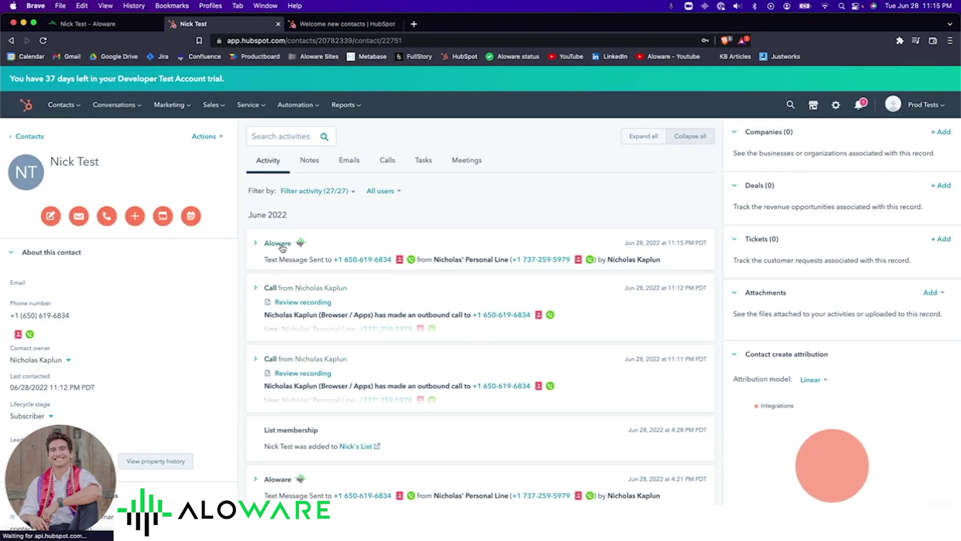
Expand the latest Aloware text activity in HubSpot, then begin adding PowerDialer tasks in Aloware.
{"action": "left_click", "coordinate": [281, 245]}
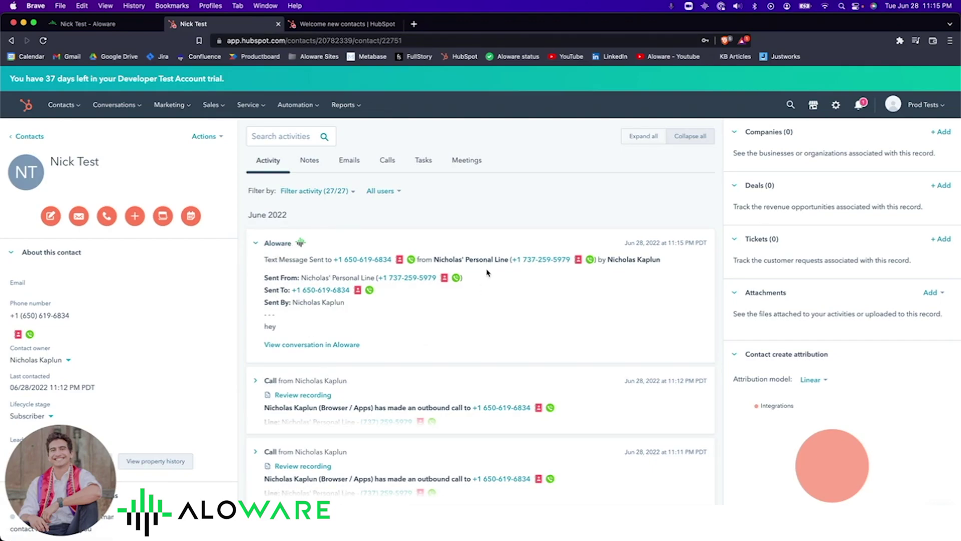
{"action": "left_click", "coordinate": [99, 26]}
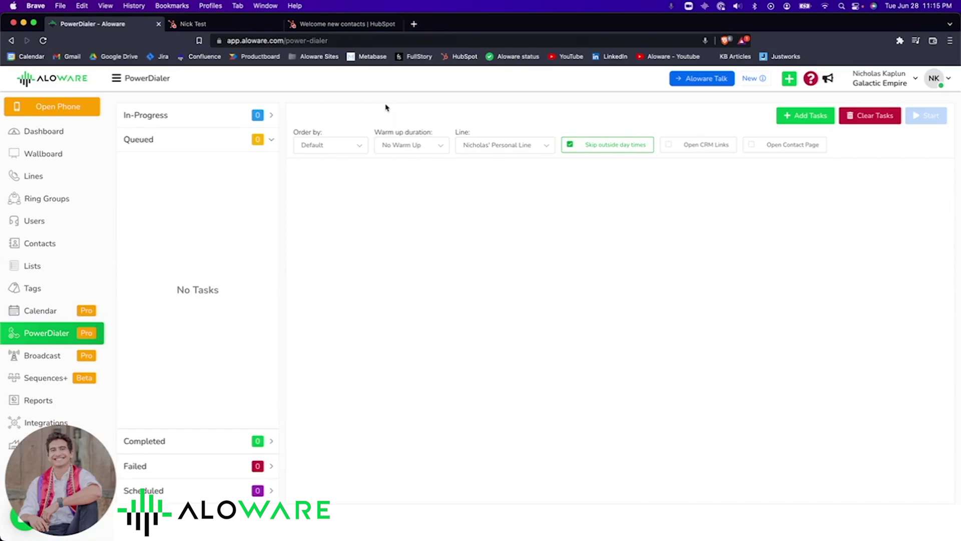
{"action": "left_click", "coordinate": [802, 116]}
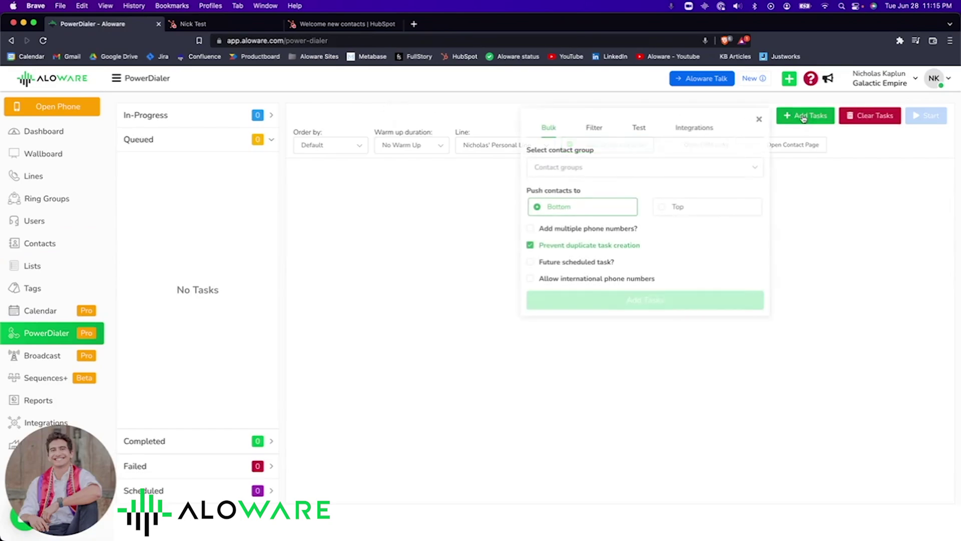
Add the contacts from HubSpot list Nick's List as PowerDialer tasks and start dialing.
{"action": "left_click", "coordinate": [695, 129]}
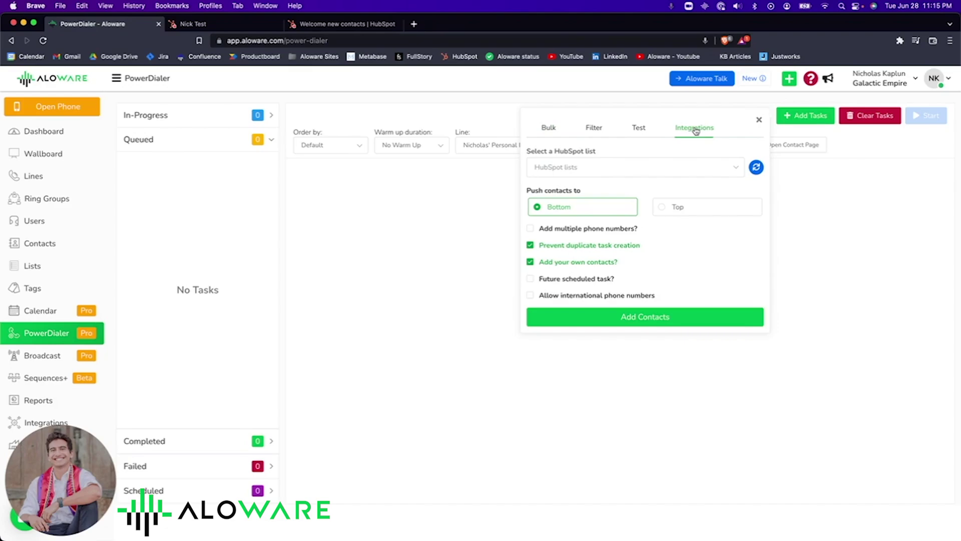
{"action": "left_click", "coordinate": [649, 172]}
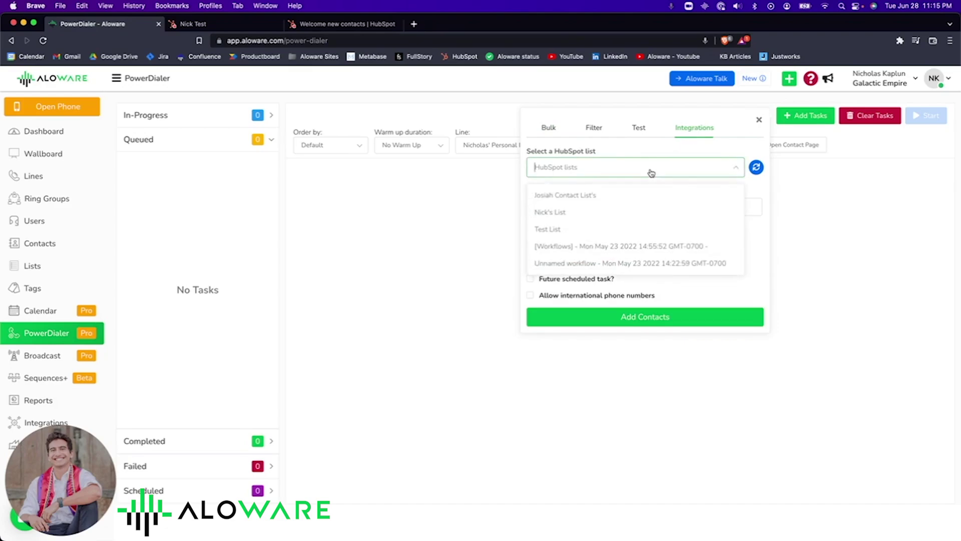
{"action": "left_click", "coordinate": [570, 216]}
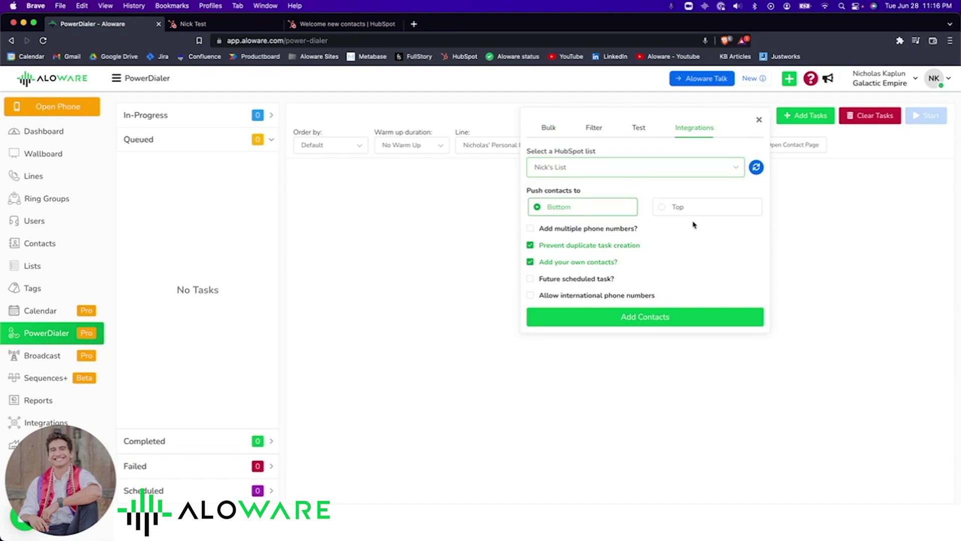
{"action": "left_click", "coordinate": [650, 321]}
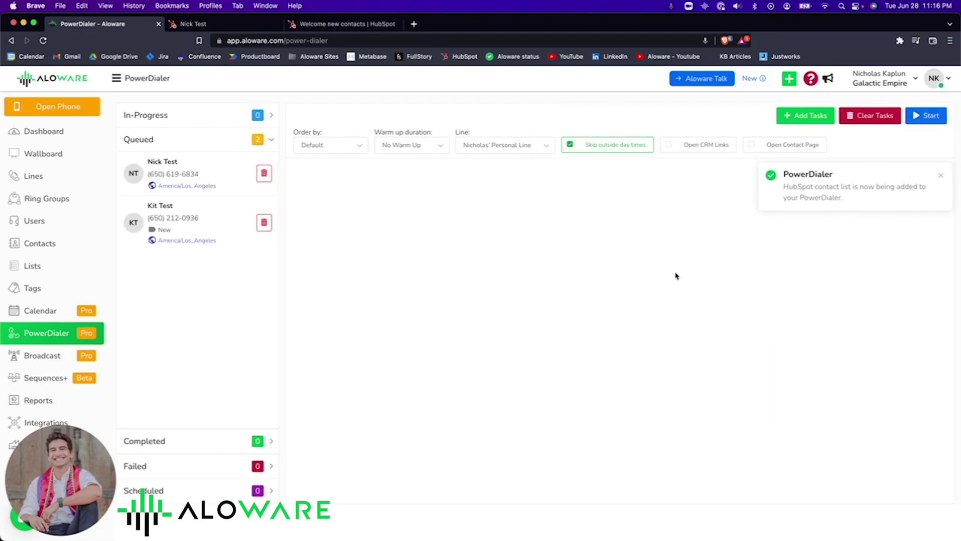
{"action": "left_click", "coordinate": [941, 175]}
{"action": "left_click", "coordinate": [930, 122]}
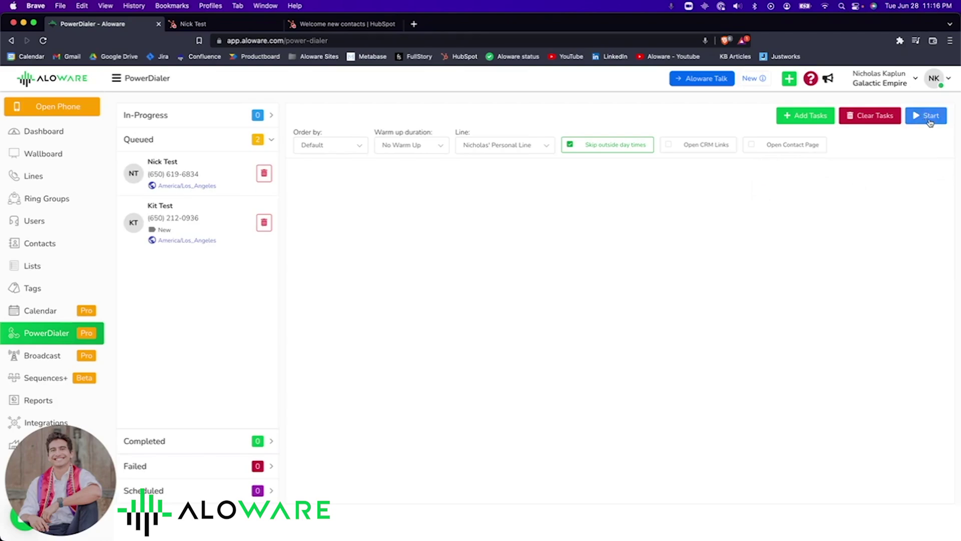
{"action": "key", "text": "super+3"}
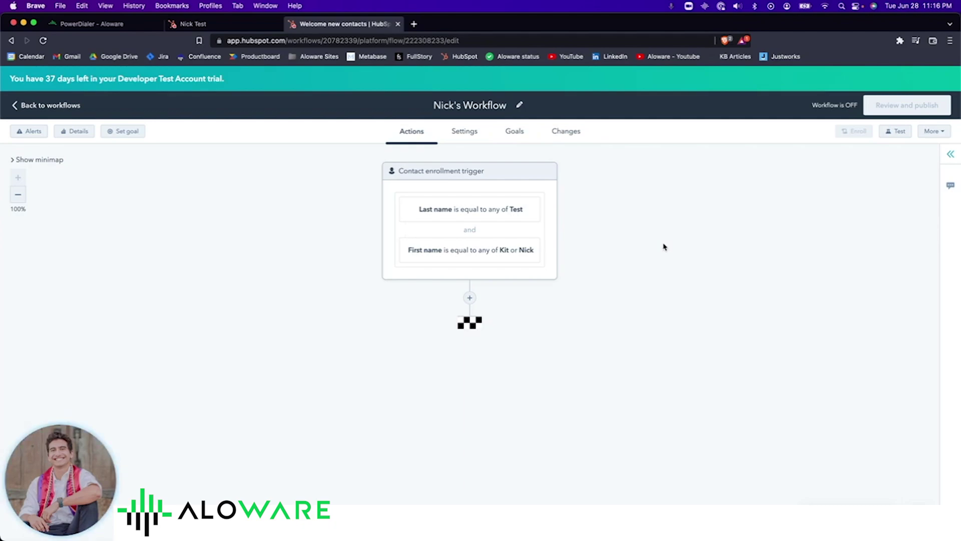
Add an action after the enrollment trigger in Nick's Workflow and browse to the Aloware actions.
{"action": "left_click", "coordinate": [469, 297]}
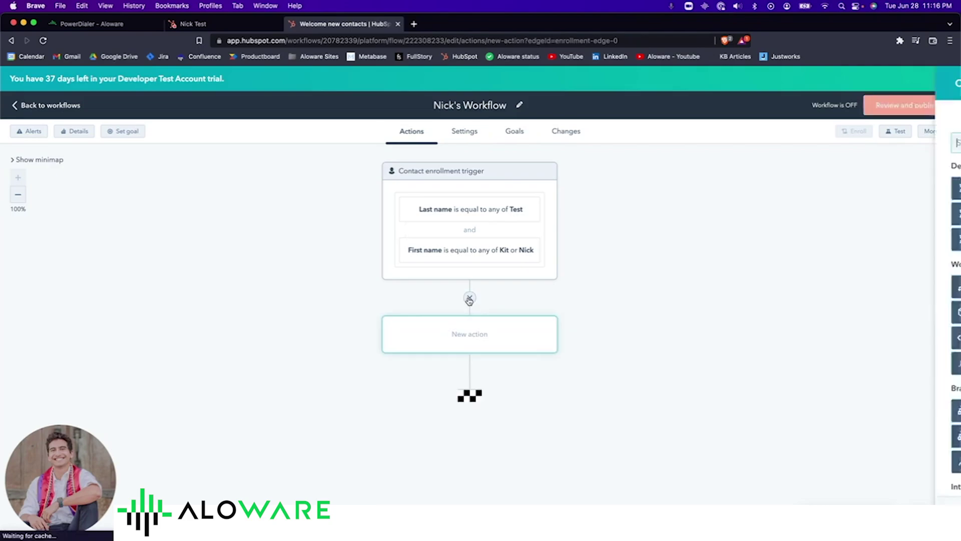
{"action": "scroll", "coordinate": [820, 392], "scroll_direction": "down", "scroll_amount": 15}
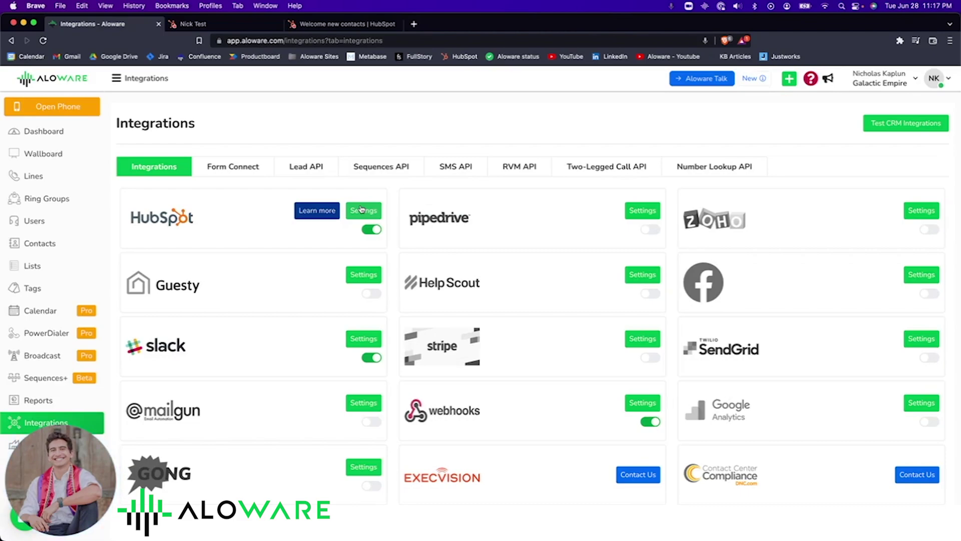
Reopen the HubSpot integration settings and review the sync buttons, Settings and Filters toggles.
{"action": "left_click", "coordinate": [361, 210]}
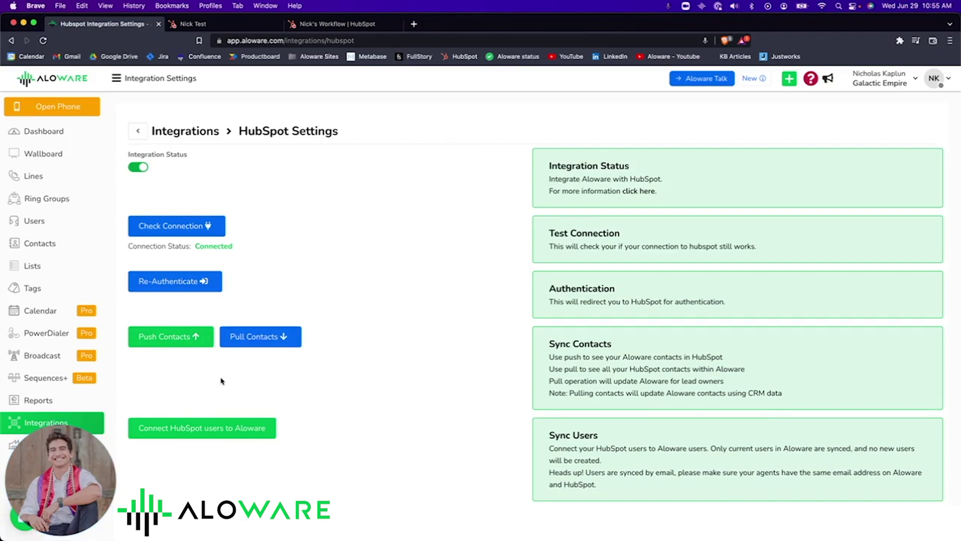
{"action": "scroll", "coordinate": [236, 419], "scroll_direction": "down", "scroll_amount": 3}
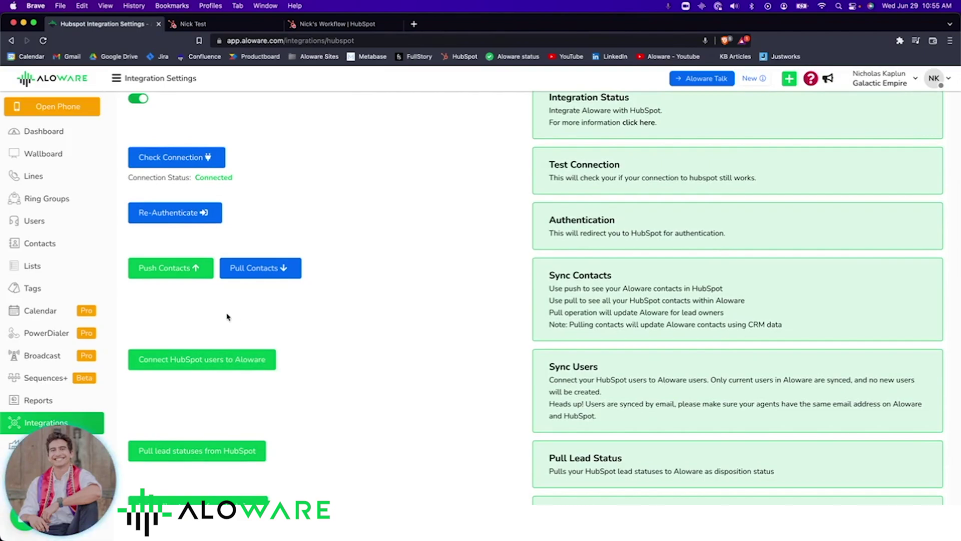
{"action": "scroll", "coordinate": [224, 317], "scroll_direction": "down", "scroll_amount": 1}
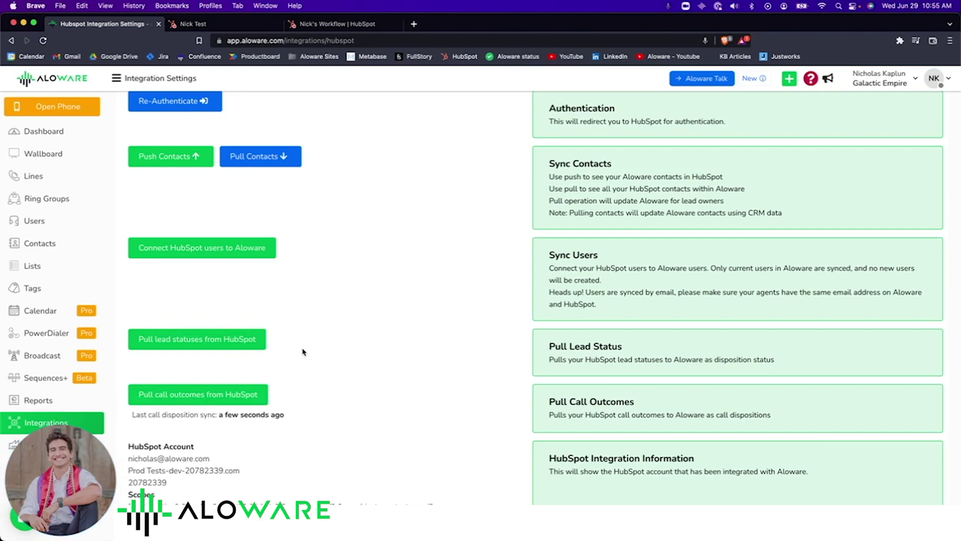
{"action": "scroll", "coordinate": [302, 352], "scroll_direction": "down", "scroll_amount": 8}
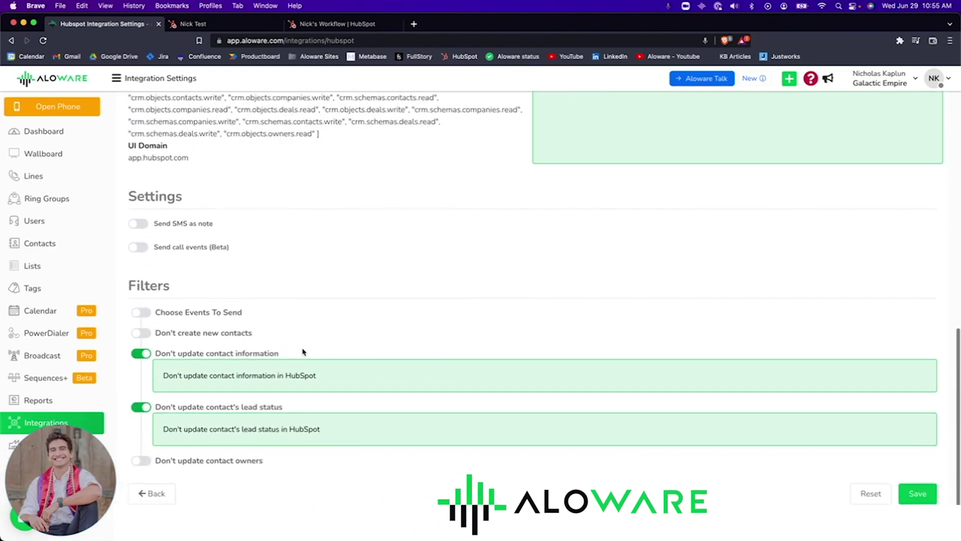